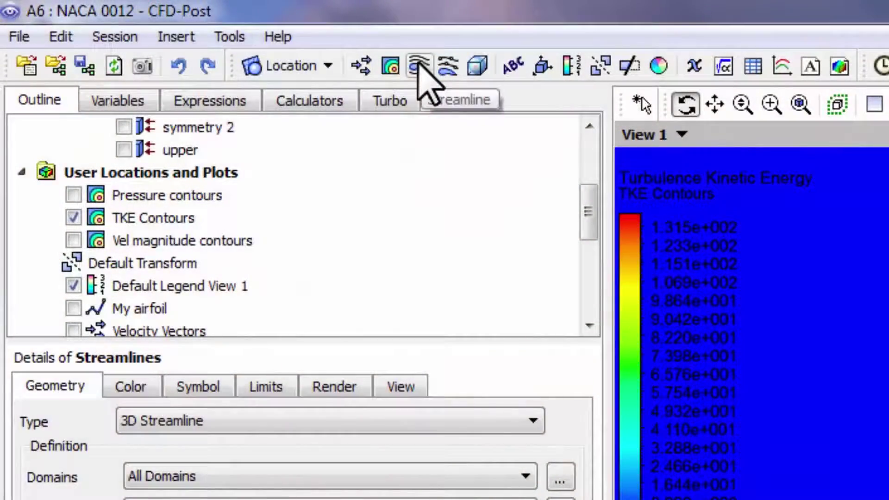
- Insert a new streamline object named 'Streamlines'
left_click(420, 65)
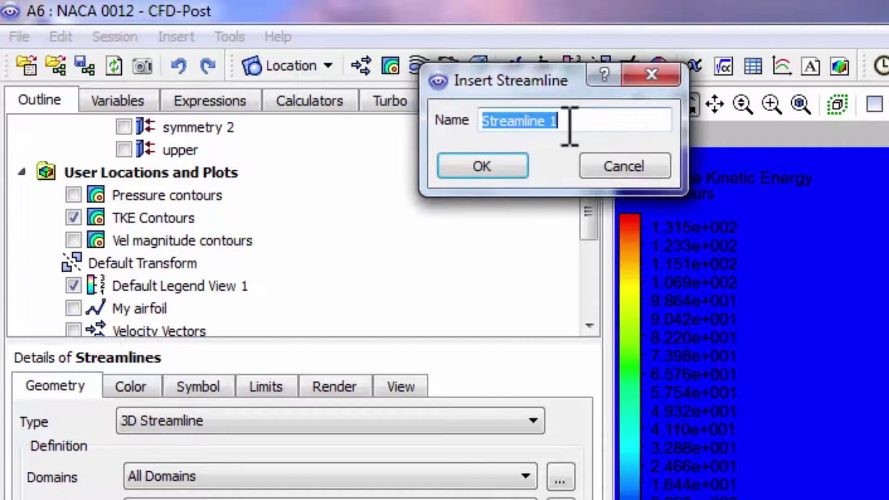
left_click(569, 125)
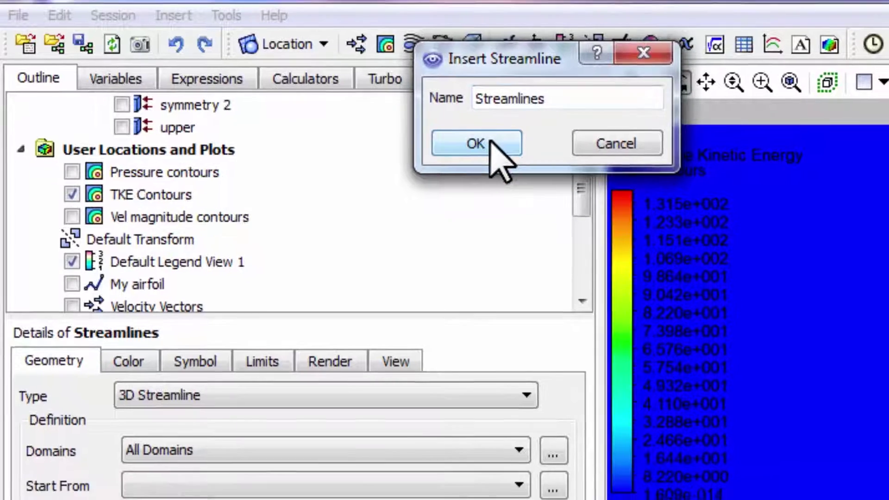
left_click(496, 166)
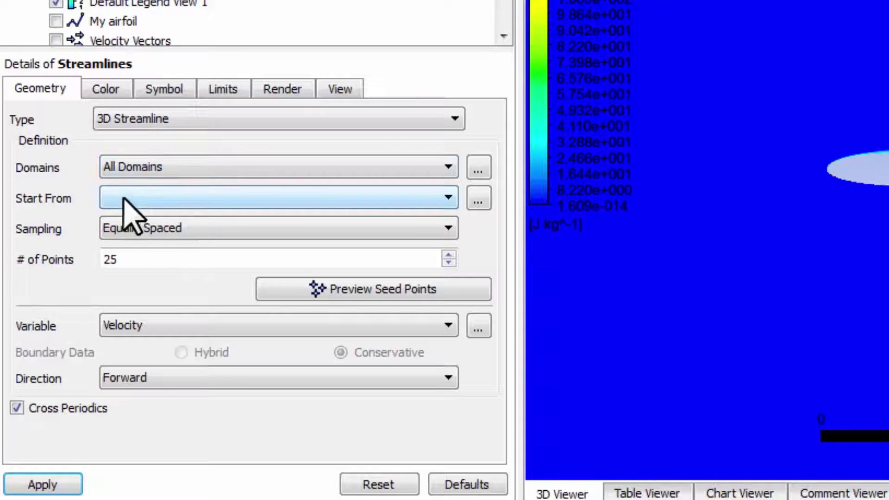
- Seed the streamlines from farfield1, hide the TKE contours, and apply to draw them
left_click(124, 204)
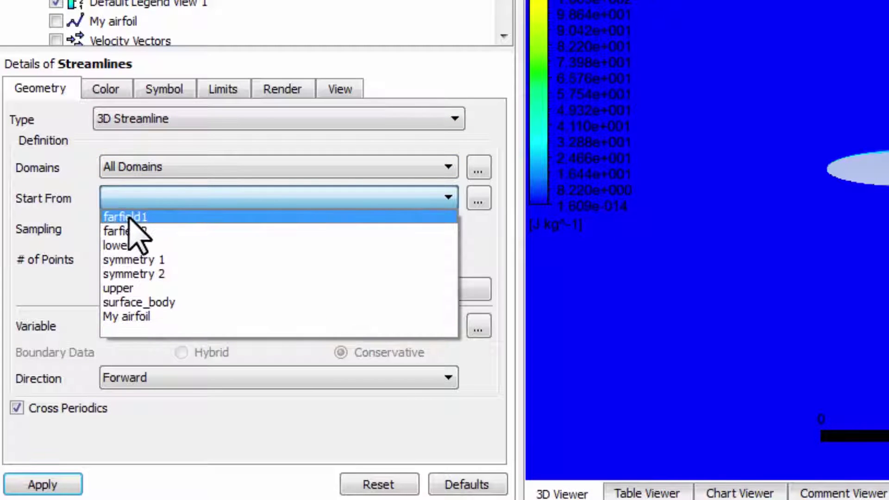
left_click(131, 218)
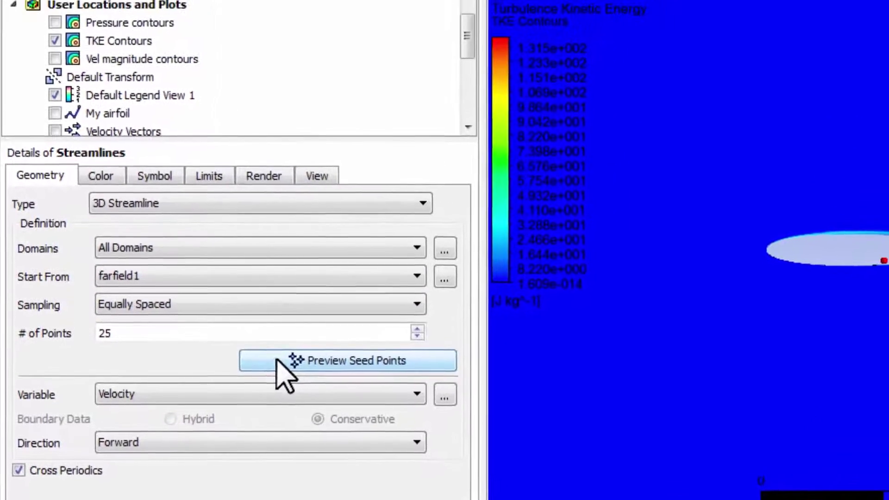
left_click(55, 41)
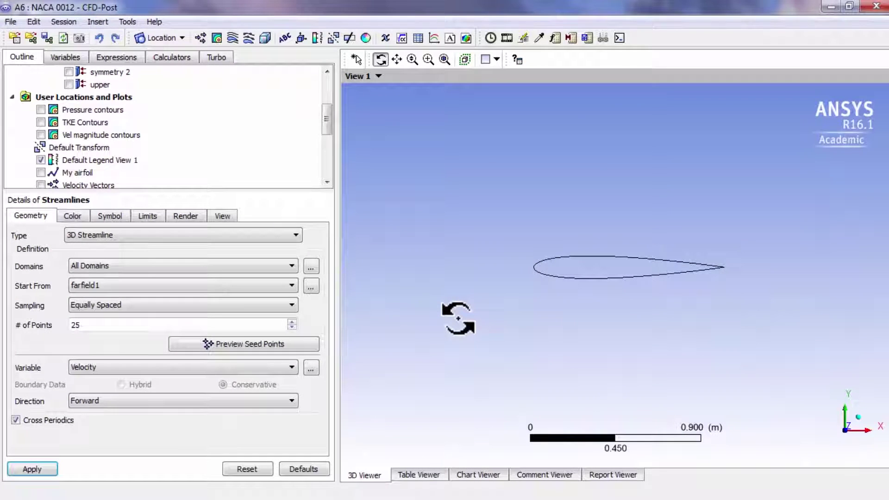
scroll(459, 319, "down", 5)
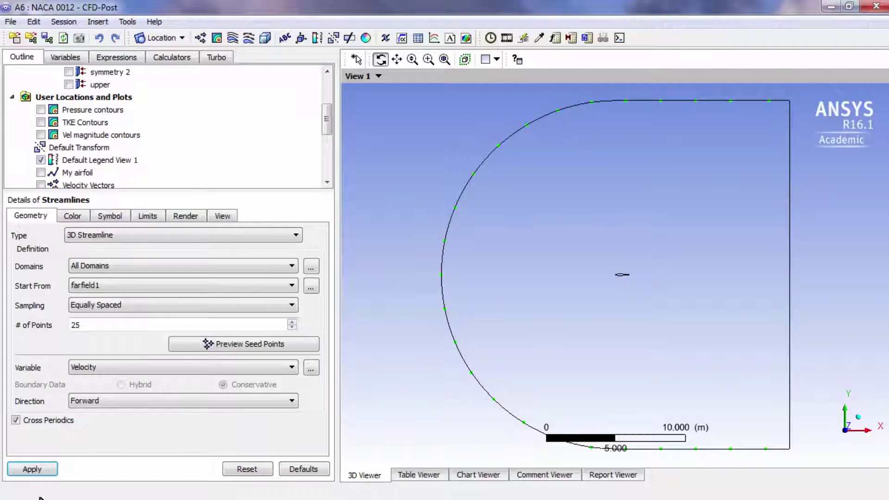
left_click(34, 469)
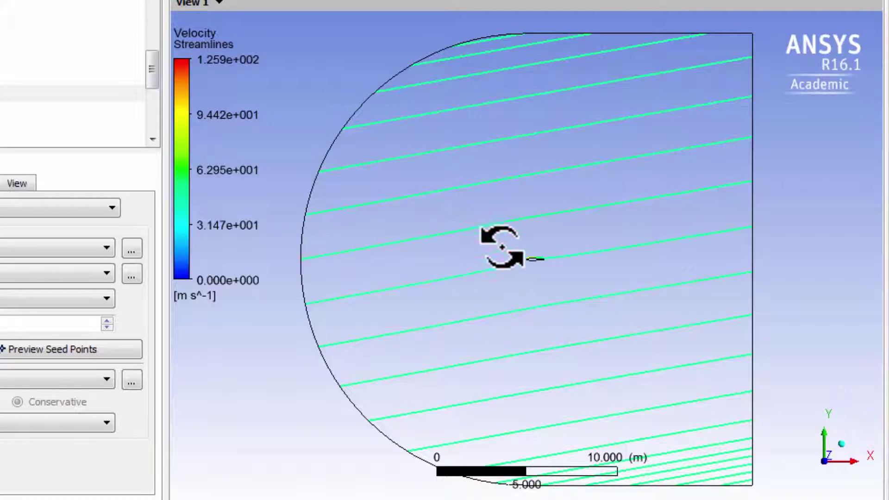
- Box-zoom the 3D view in onto the airfoil
right_click_drag(496, 242, 564, 281)
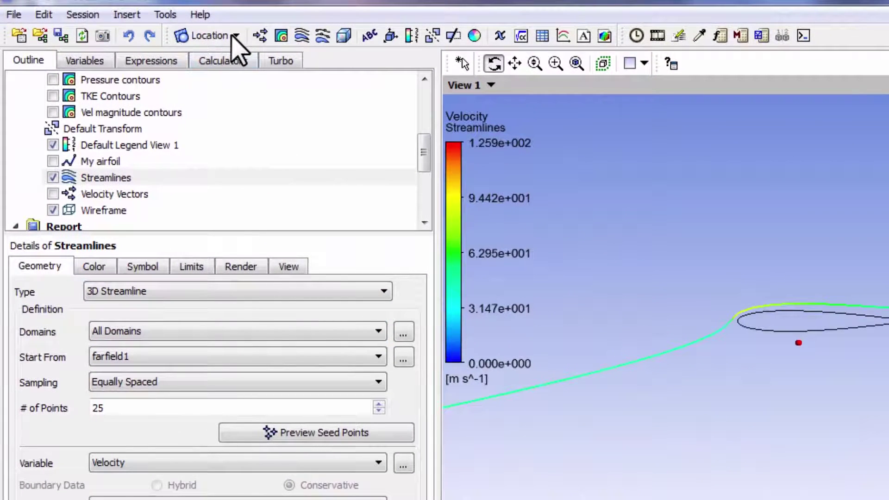
left_click(191, 25)
- Insert a line named 'seedline' running from (-1, -2, 0) to (-1, 2, 0)
left_click(234, 98)
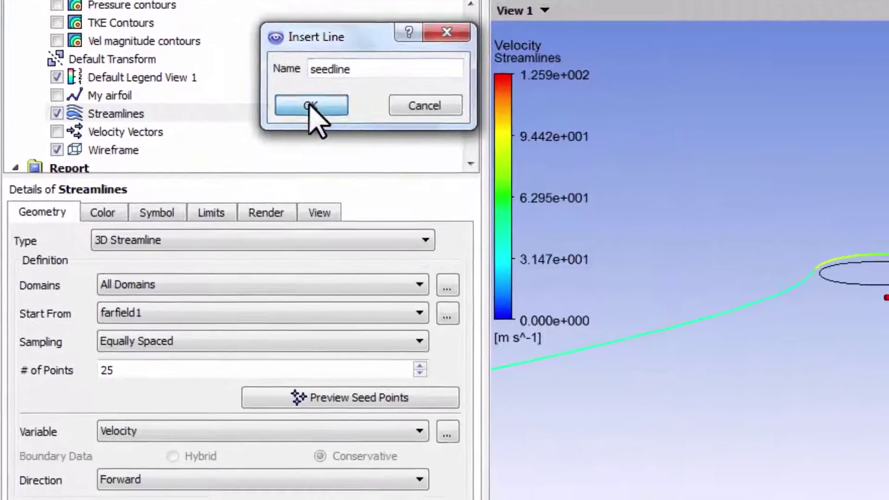
left_click(281, 171)
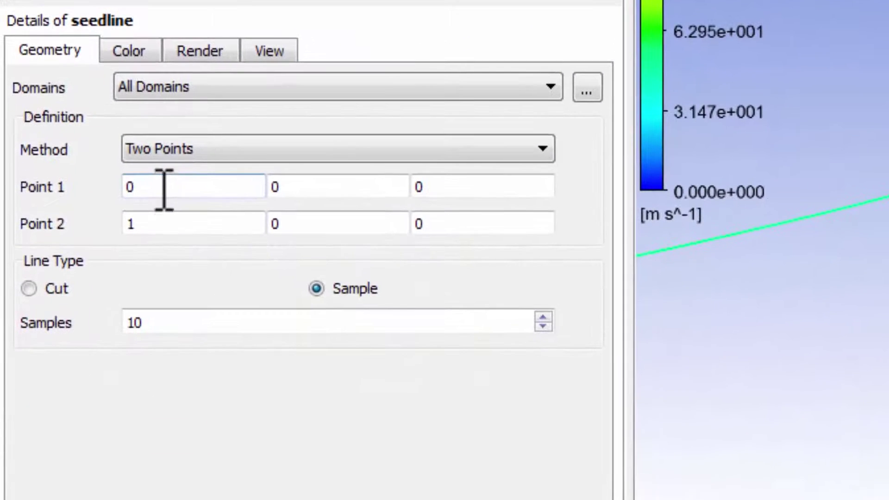
double_click(164, 188)
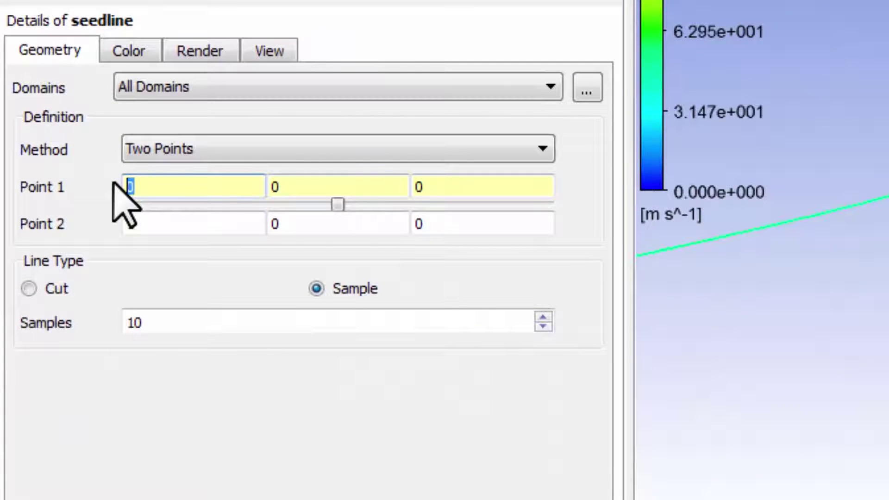
type("-1")
double_click(130, 225)
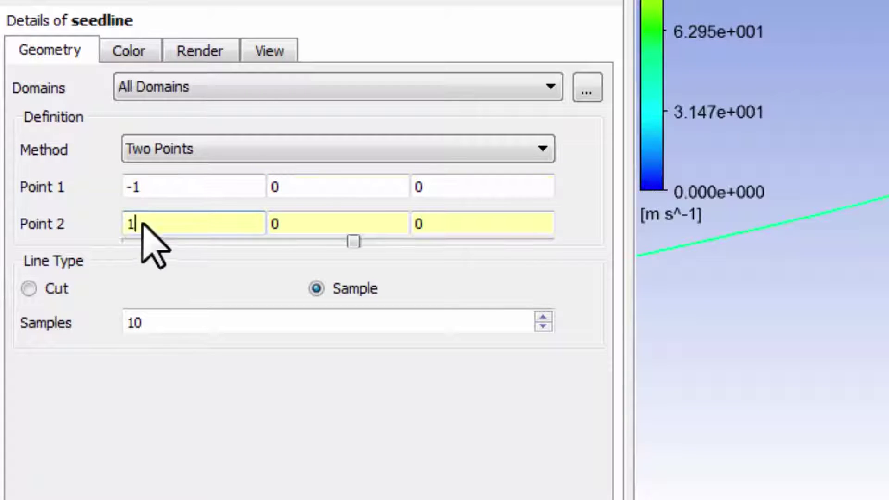
type("-1")
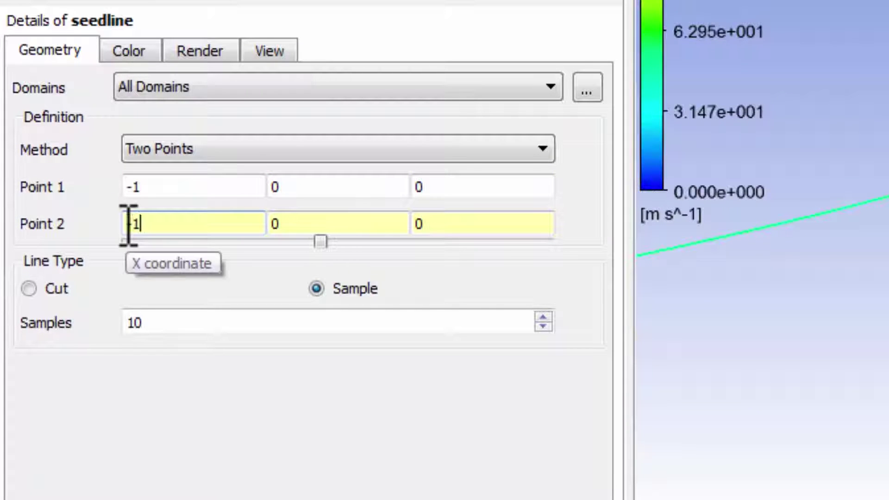
double_click(285, 188)
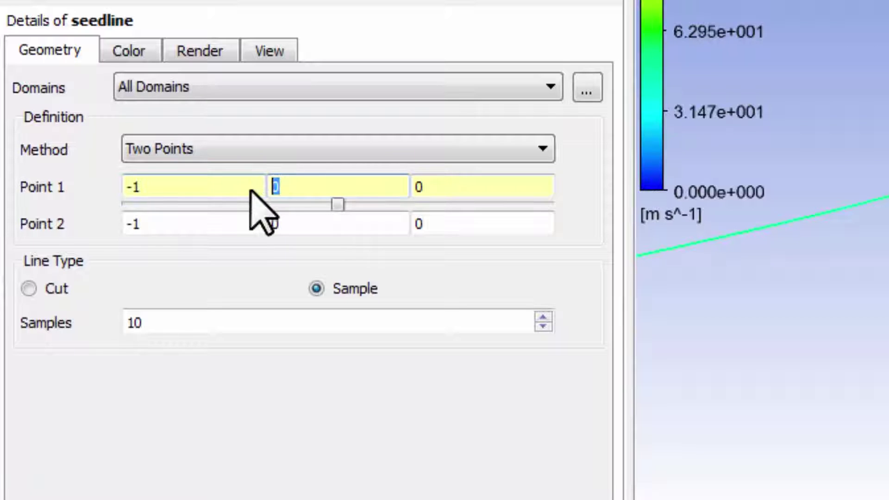
type("-2")
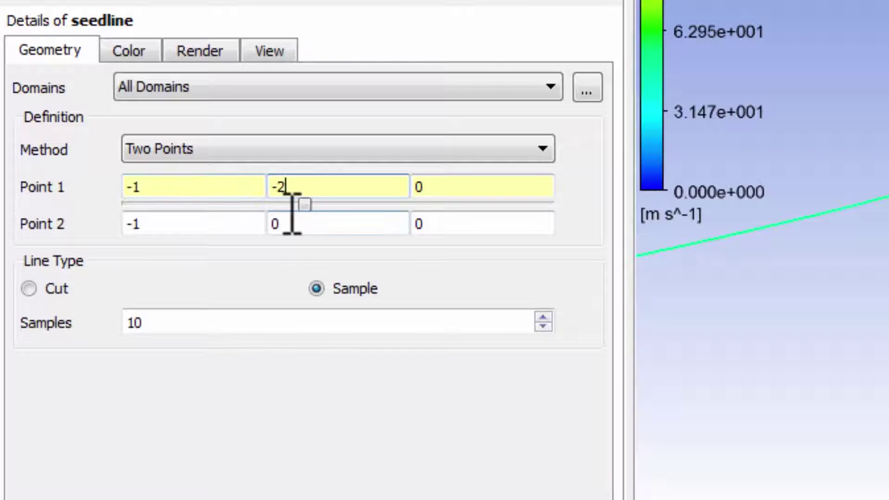
double_click(271, 224)
type("2")
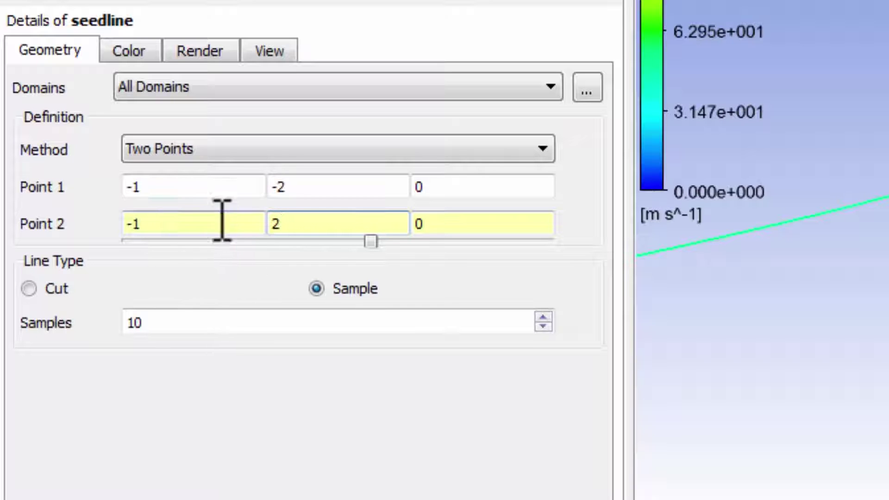
- Give the seedline 100 samples and apply it upstream of the airfoil
left_click(175, 319)
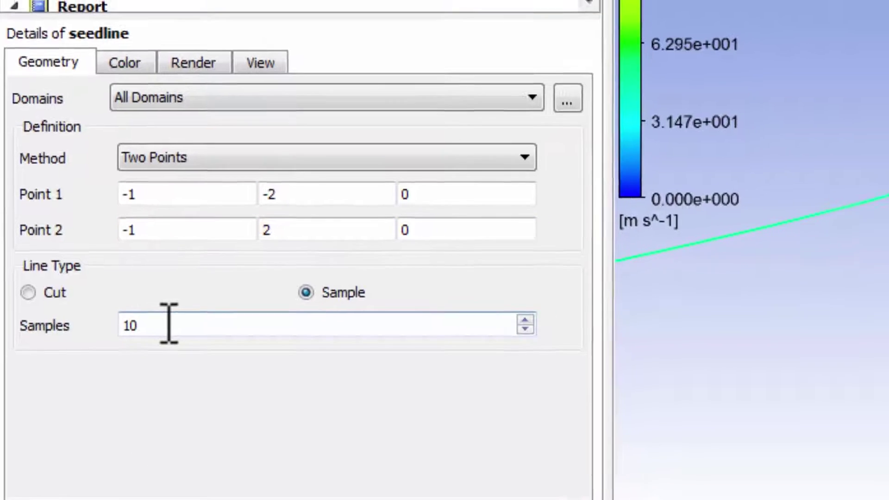
type("0")
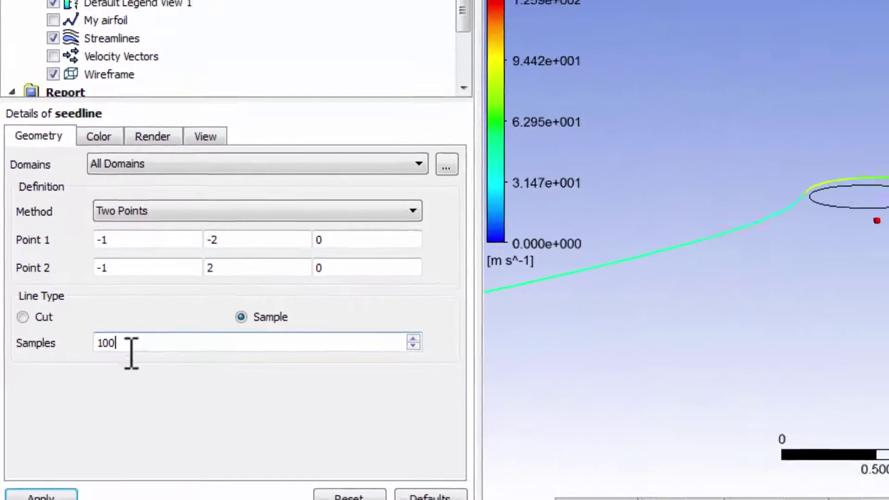
left_click(34, 485)
left_click_drag(510, 306, 515, 324)
scroll(514, 324, "down", 2)
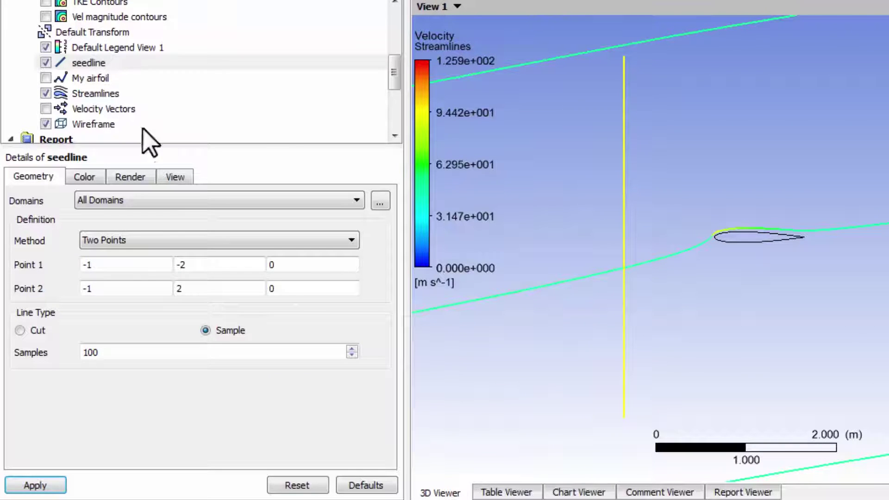
- Reseed the Streamlines from seedline with Max Points 100 and apply
left_click(98, 93)
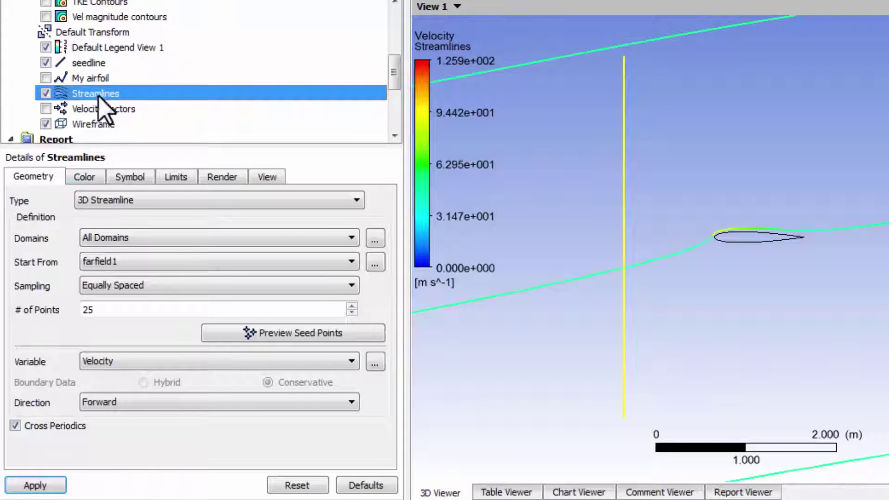
left_click(105, 262)
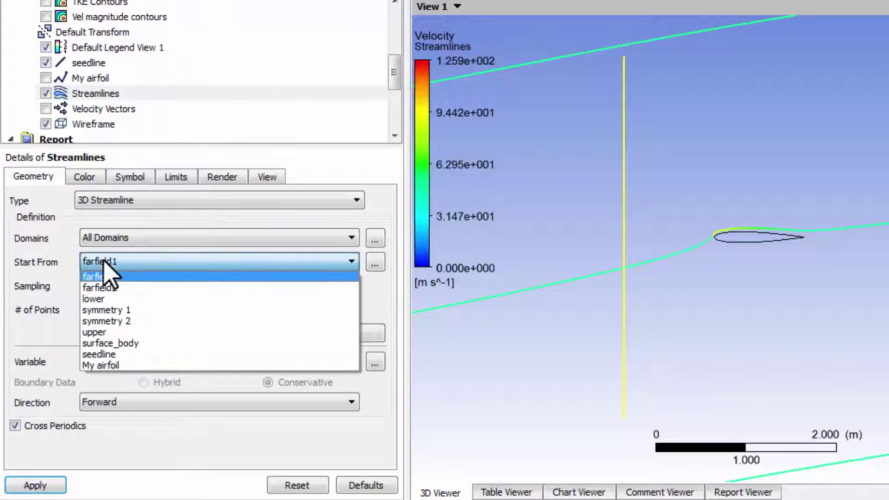
left_click(104, 354)
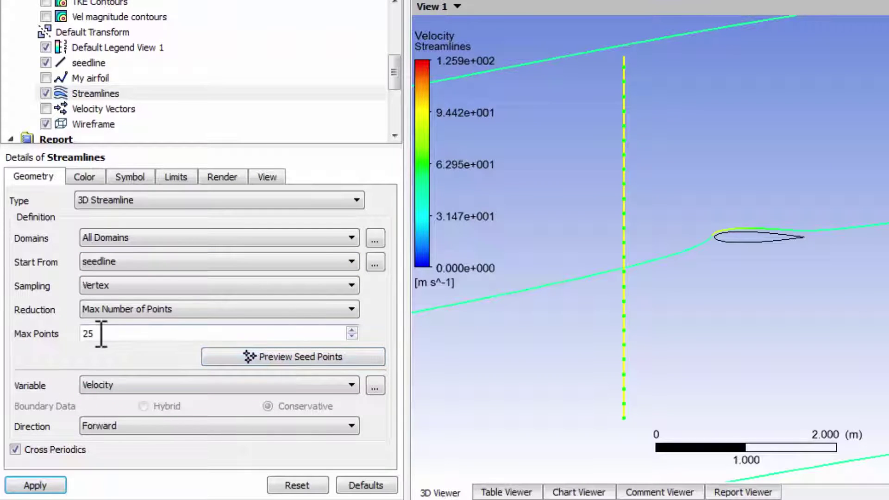
double_click(70, 336)
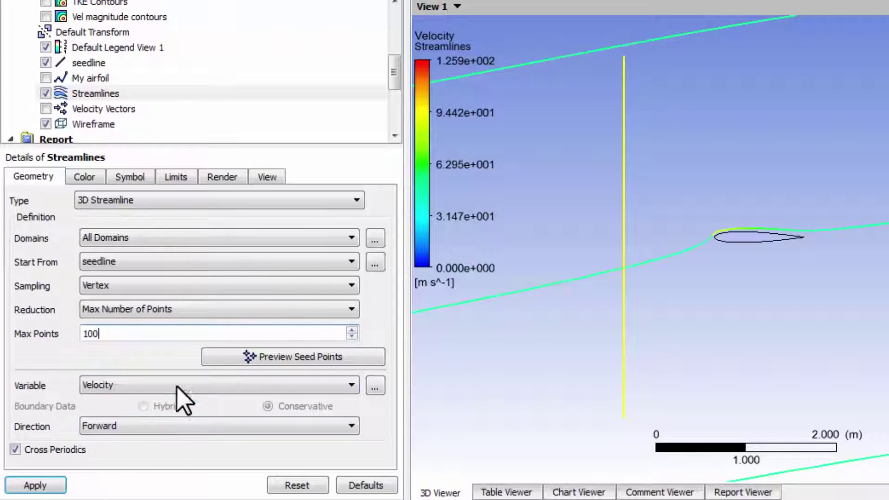
left_click(247, 358)
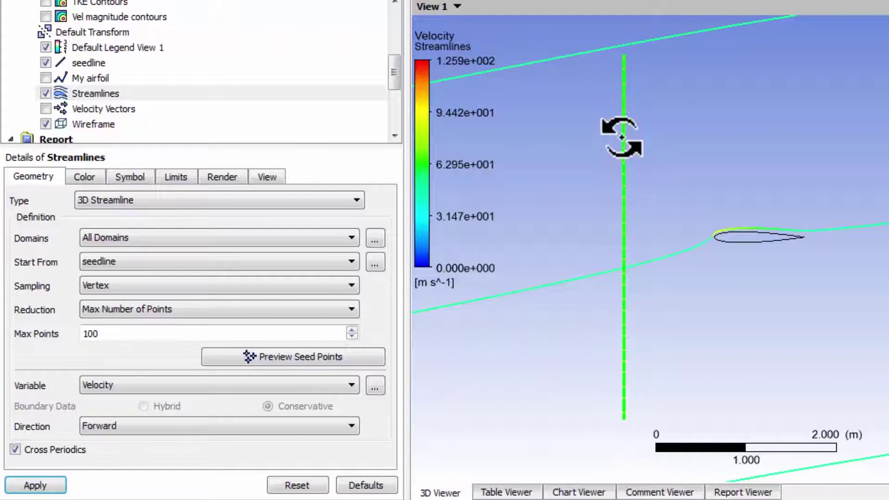
right_click_drag(605, 203, 794, 247)
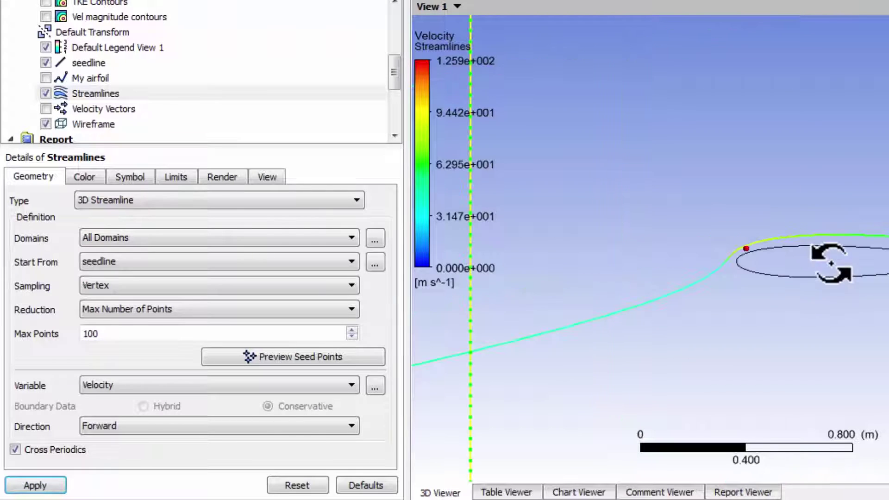
left_click(36, 485)
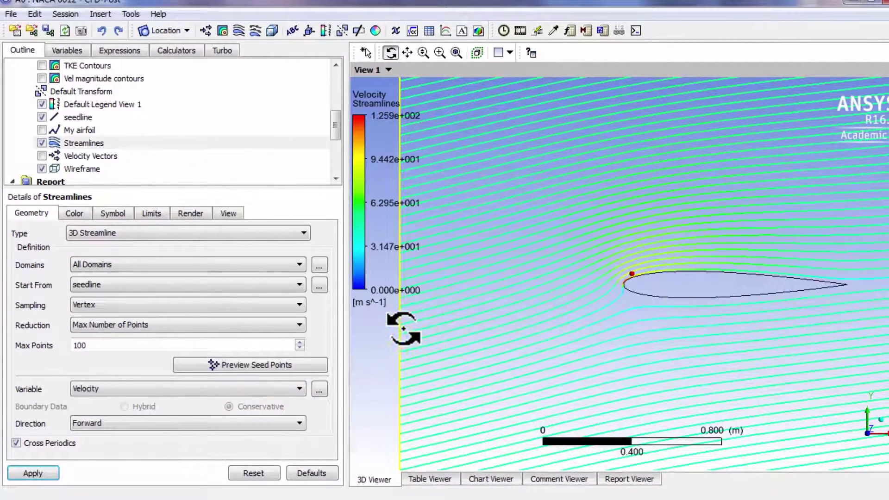
left_click_drag(394, 332, 391, 338)
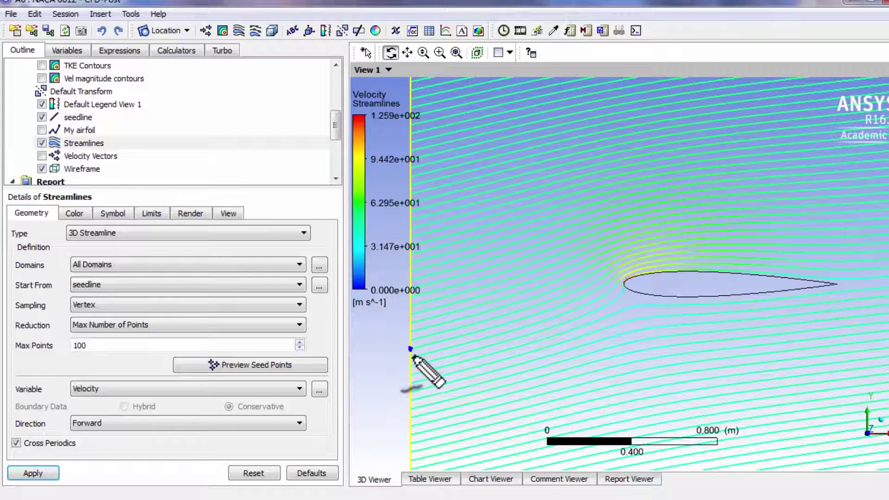
left_click_drag(410, 348, 426, 346)
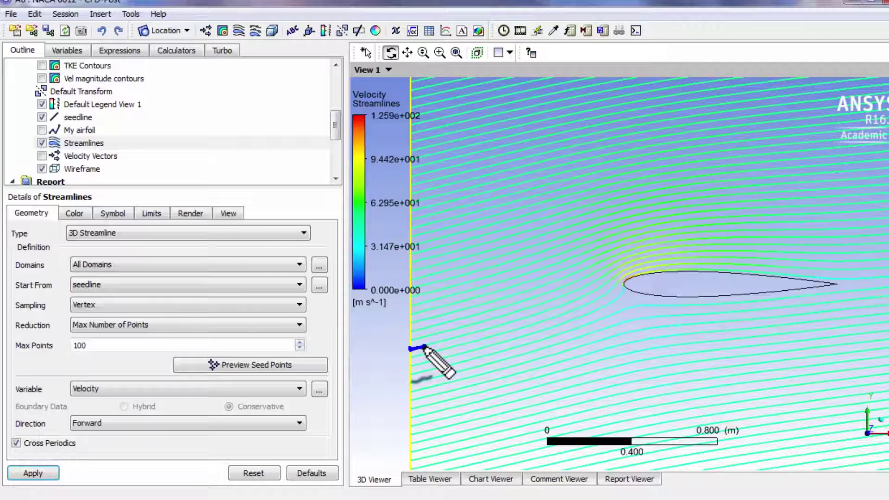
left_click_drag(424, 346, 440, 342)
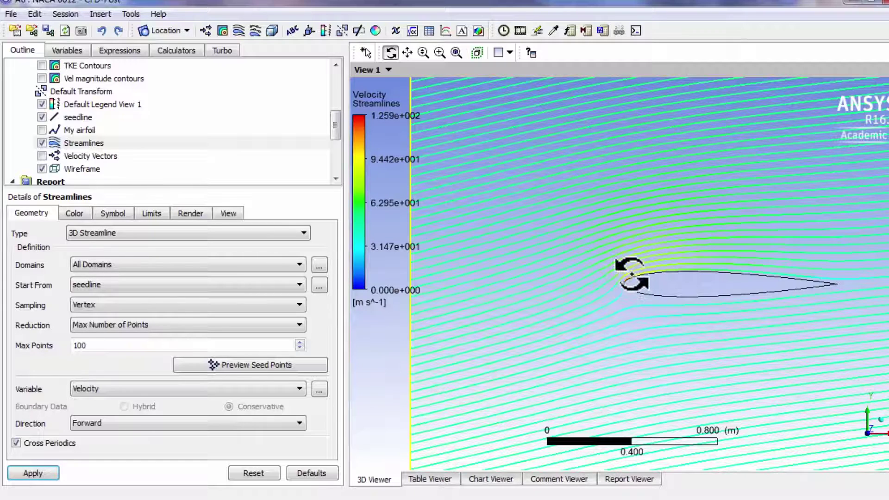
left_click(73, 212)
- Set the Streamlines colour mode to Variable with My Cp and apply
left_click(79, 232)
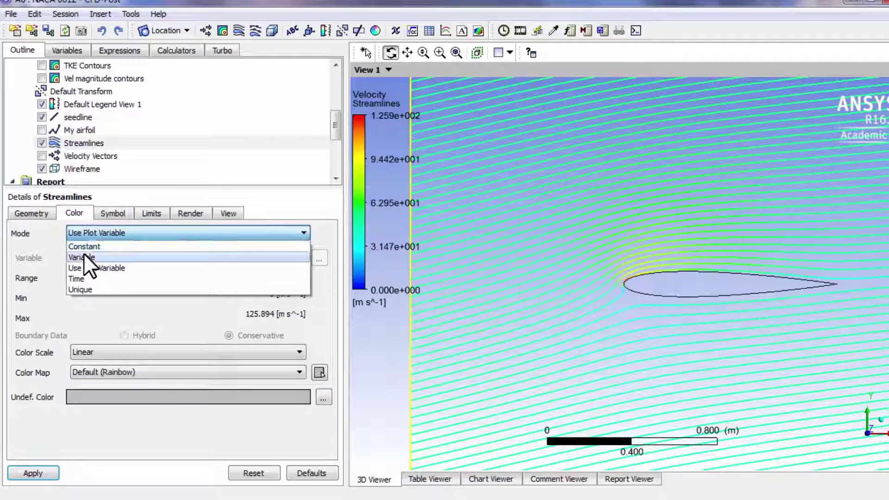
left_click(83, 253)
left_click(93, 258)
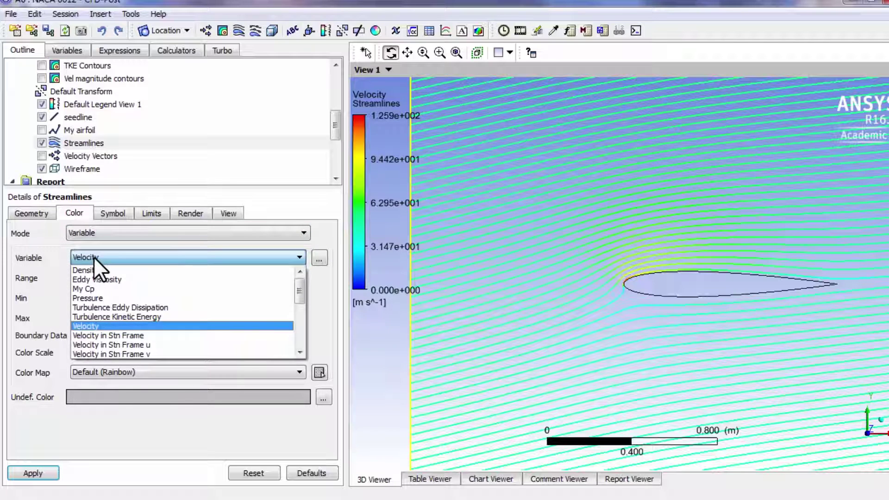
left_click(95, 287)
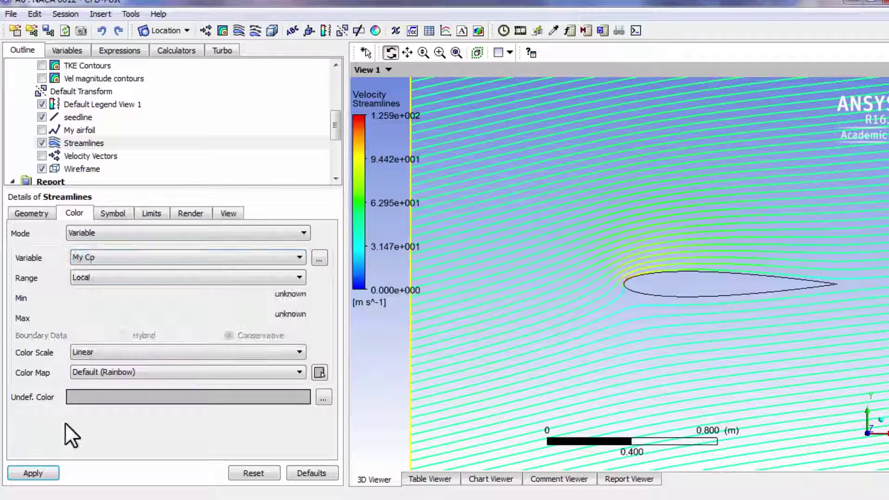
left_click(41, 471)
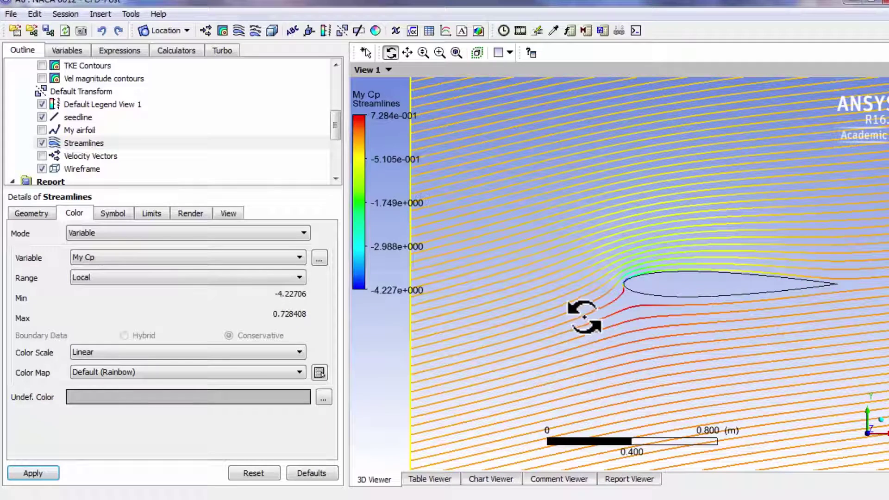